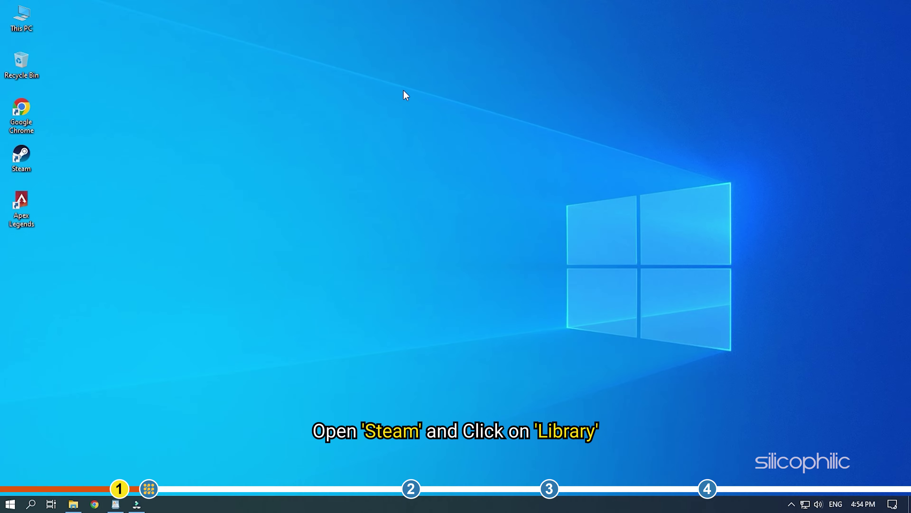
Step: Launch Steam and open Apex Legends' local files folder from the Library via Manage > Browse local files
double_click(32, 158)
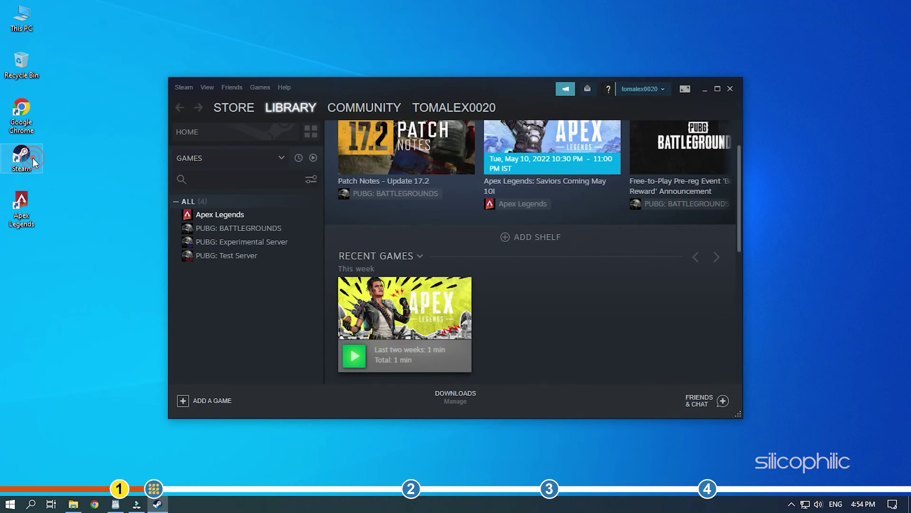
drag(426, 88, 472, 87)
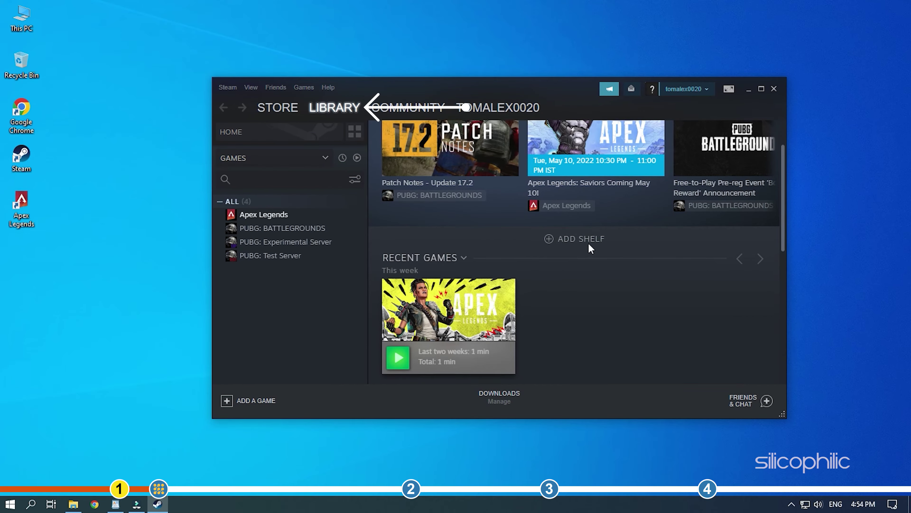
click(334, 110)
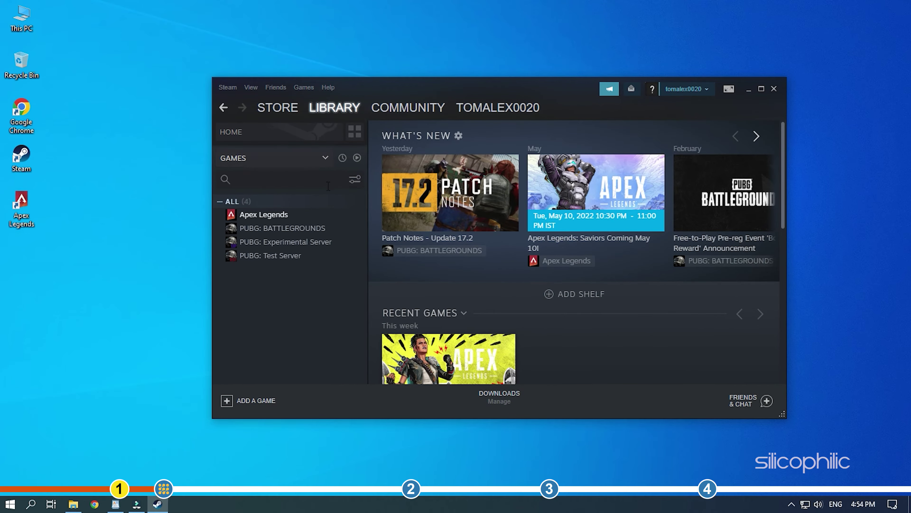
right_click(292, 217)
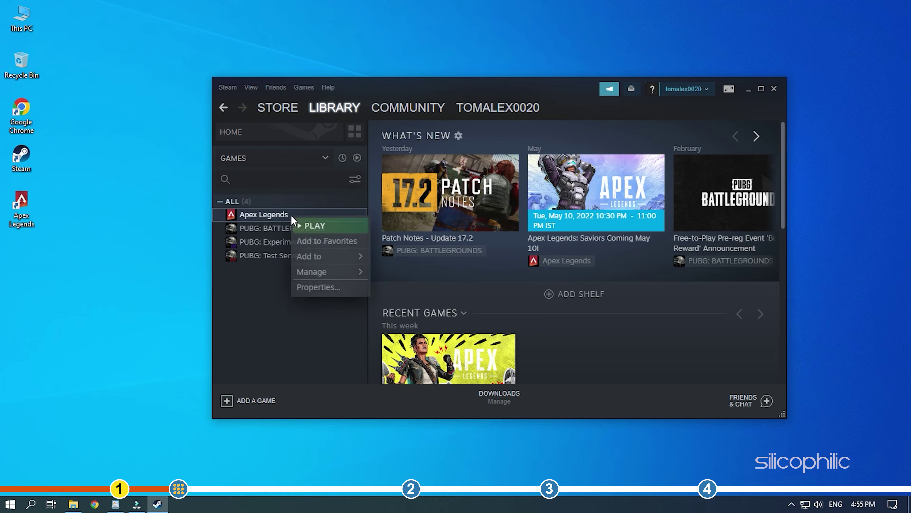
mouse_move(308, 271)
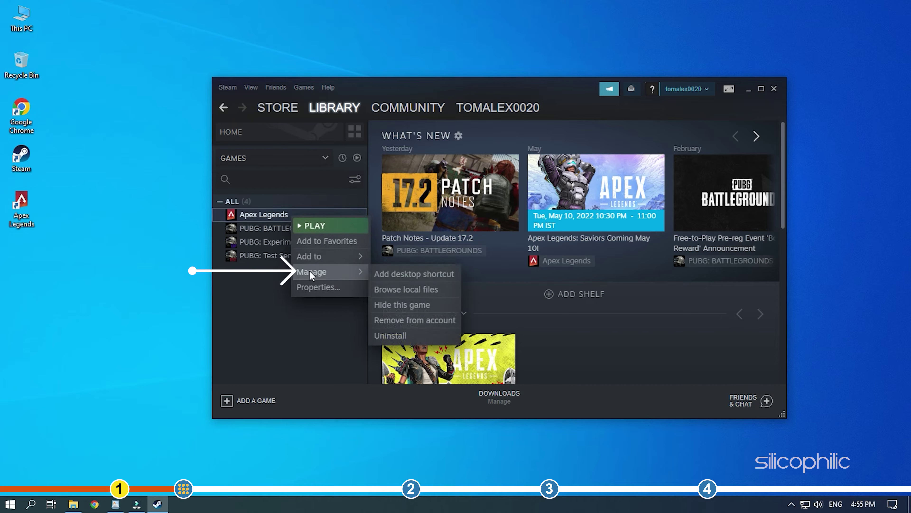
click(445, 291)
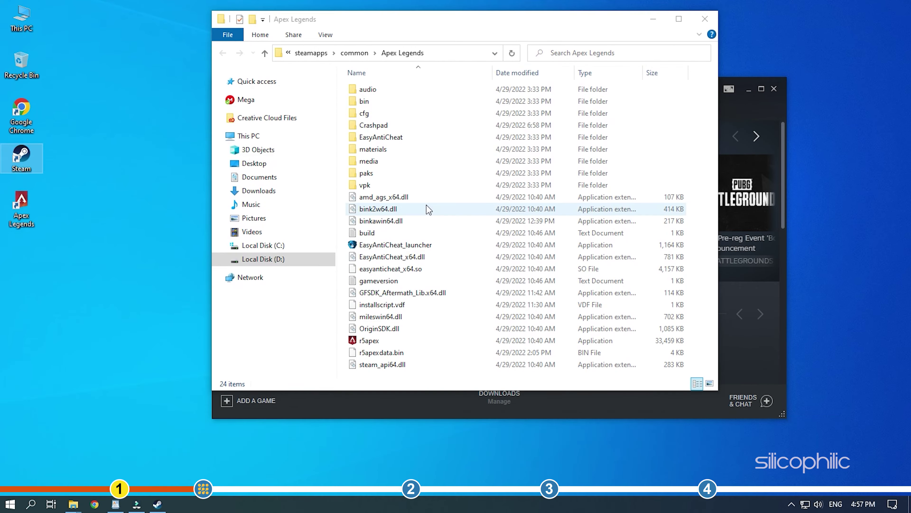
Step: Delete the r5apex application from the Apex Legends folder and close the Explorer window
click(398, 345)
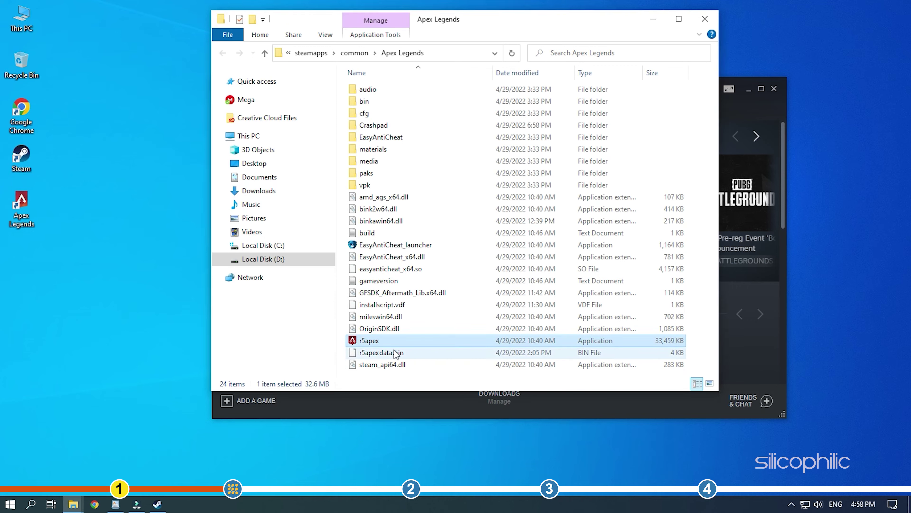
right_click(382, 341)
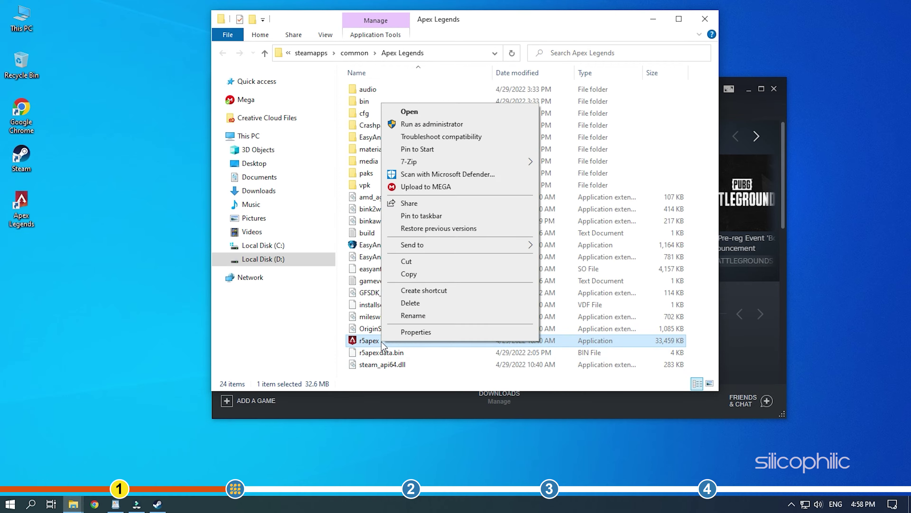
click(425, 303)
click(500, 300)
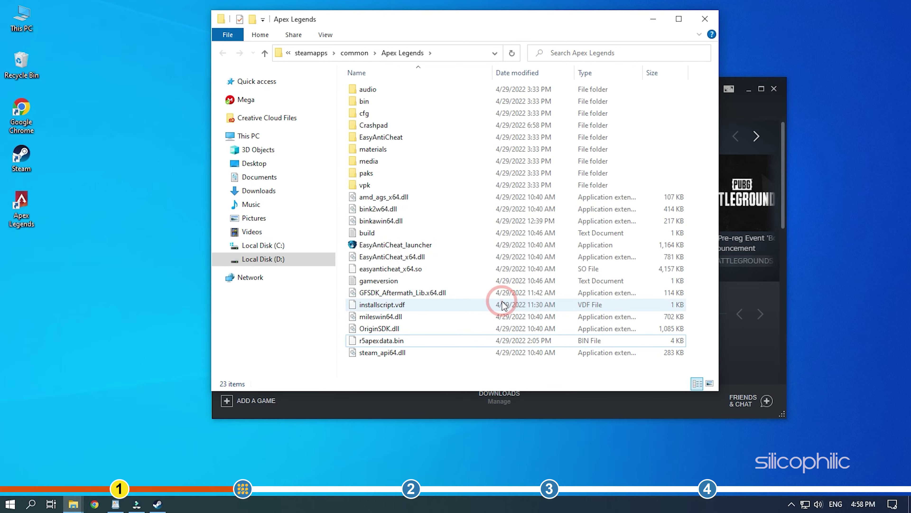
click(710, 23)
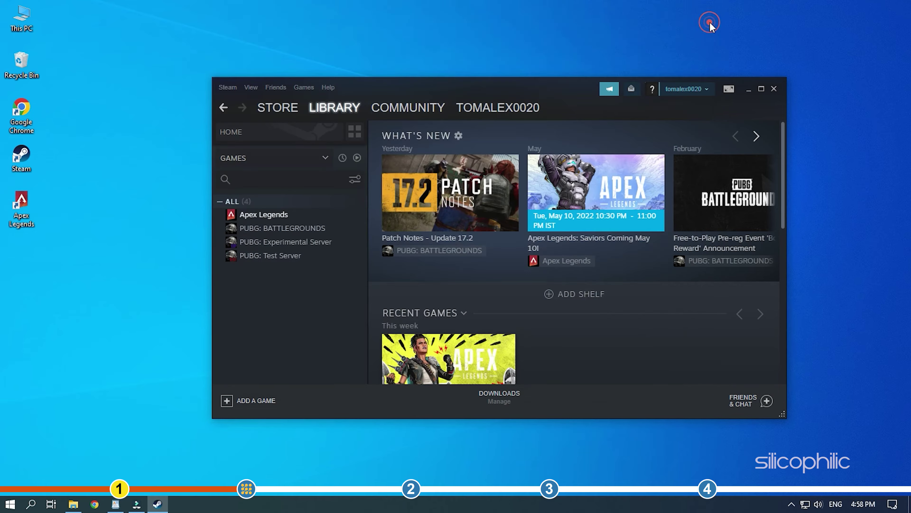
Step: Close Steam and relaunch it from the desktop icon
click(774, 88)
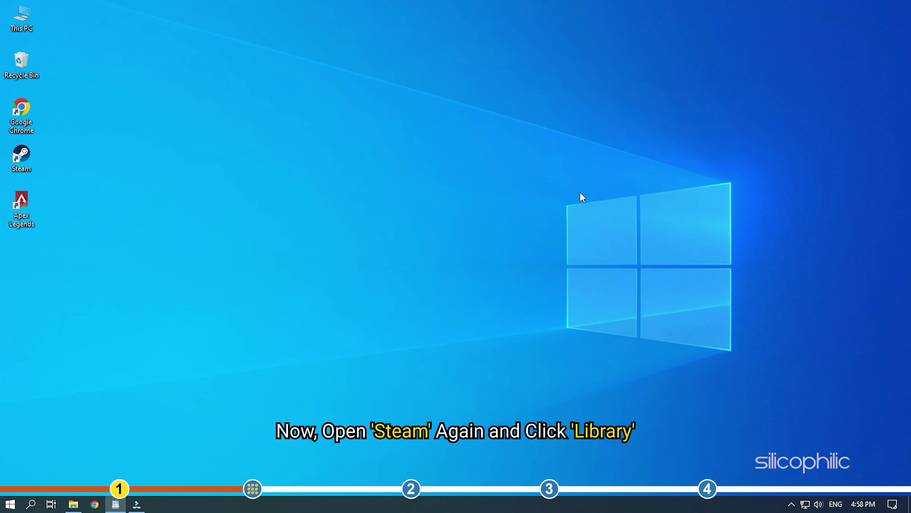
double_click(22, 159)
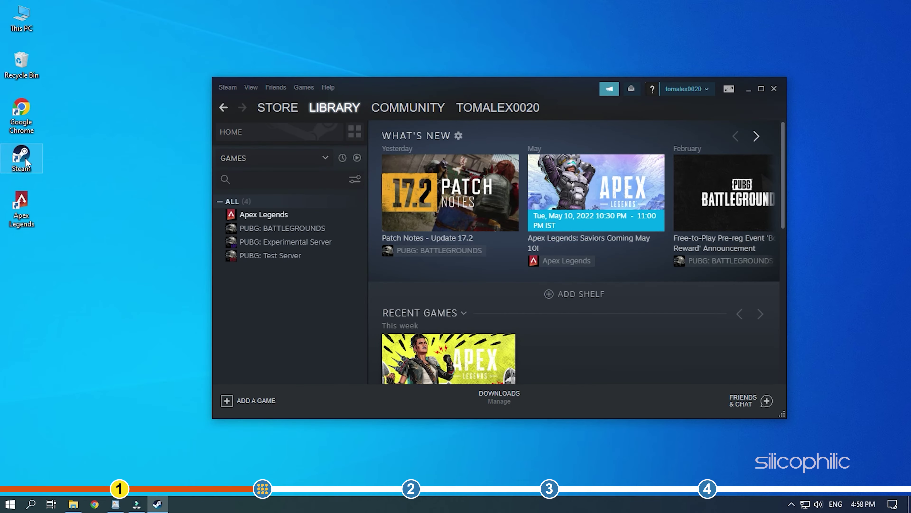
click(188, 116)
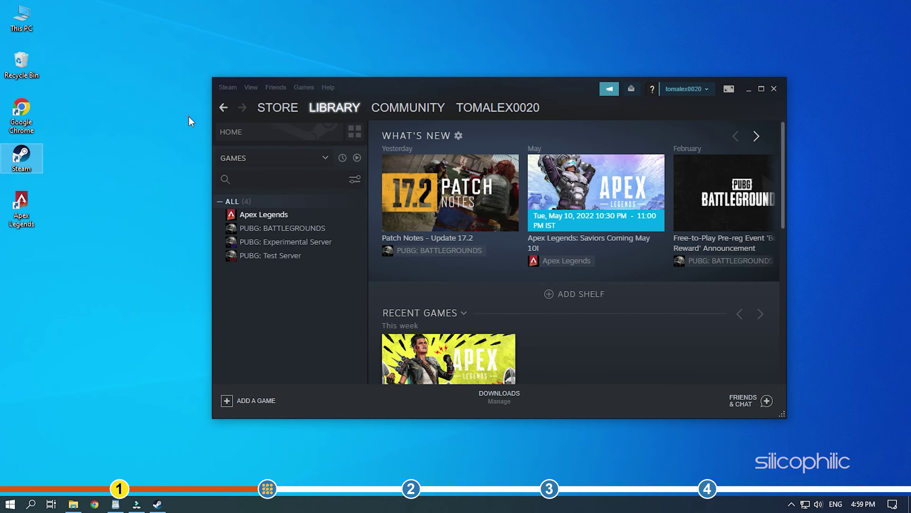
drag(484, 86, 448, 56)
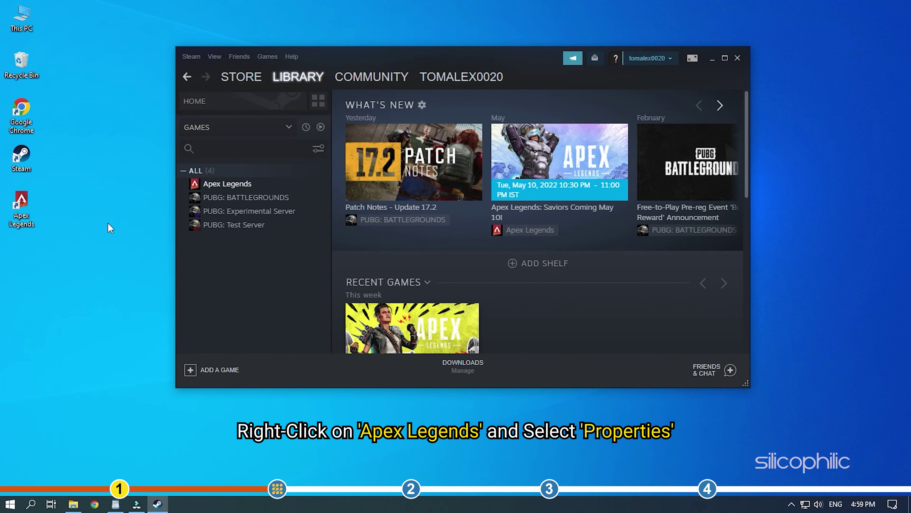
Step: Open the Apex Legends Properties window from the Steam Library
right_click(258, 189)
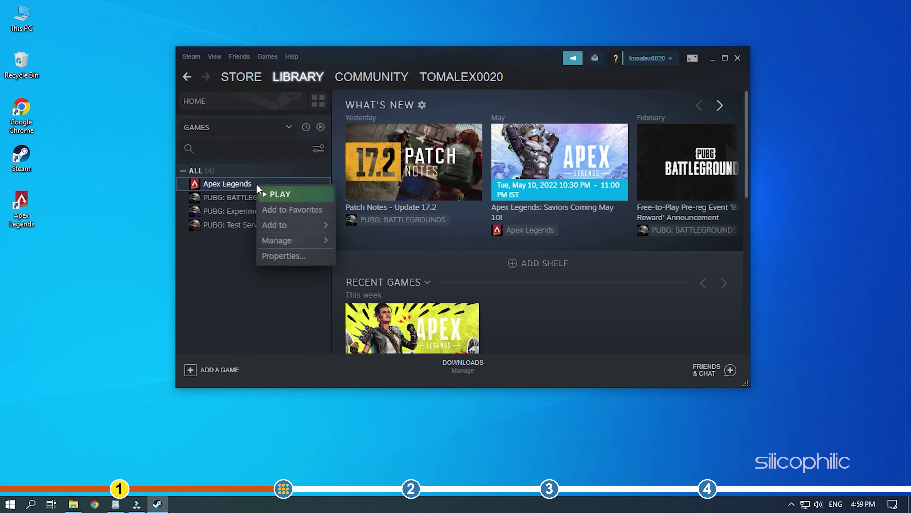
click(305, 257)
drag(464, 101, 486, 64)
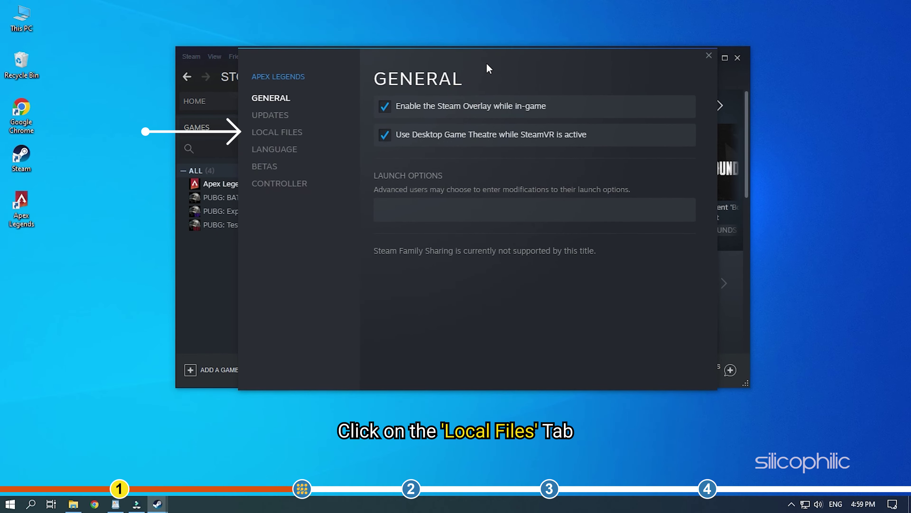
Step: Verify the integrity of the Apex Legends game files under Local Files and dismiss the results
click(311, 132)
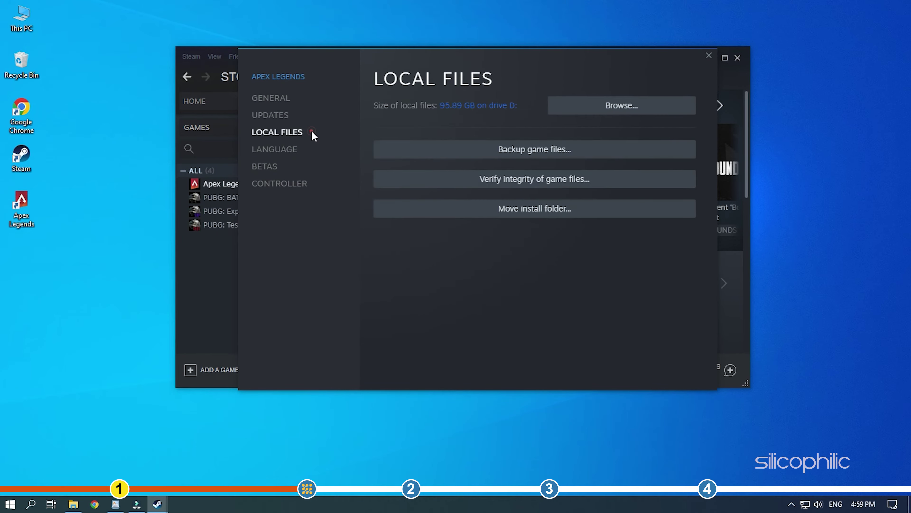
click(595, 183)
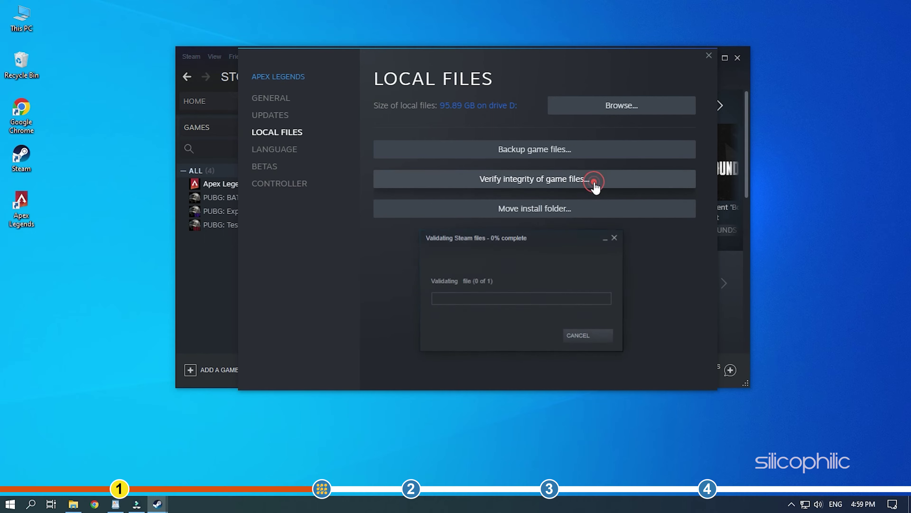
drag(557, 235, 544, 145)
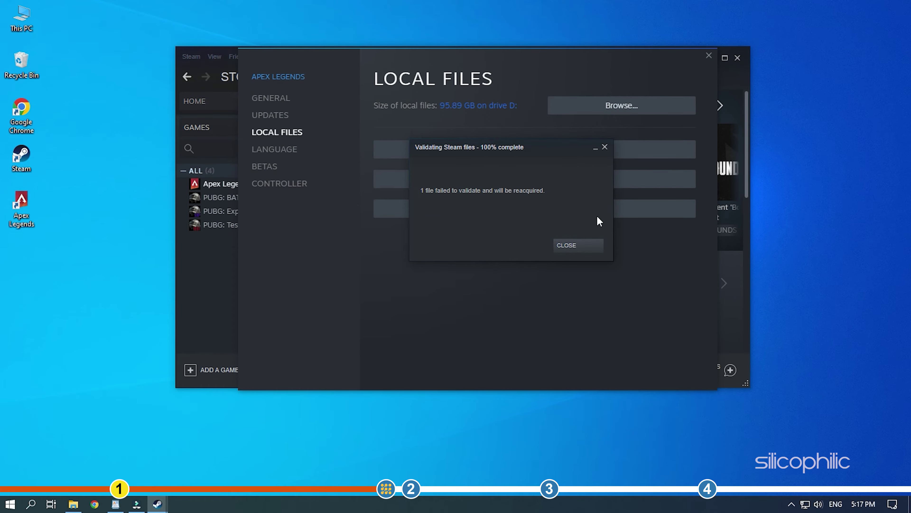
click(578, 245)
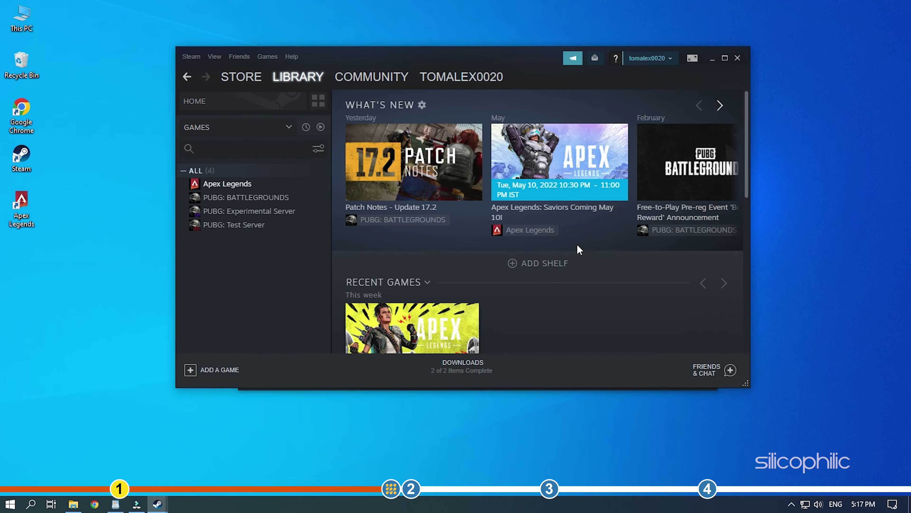
Step: Close the main Steam window and the Apex Legends Properties window
scroll(576, 243, down, 3)
scroll(576, 248, up, 3)
click(737, 58)
click(708, 54)
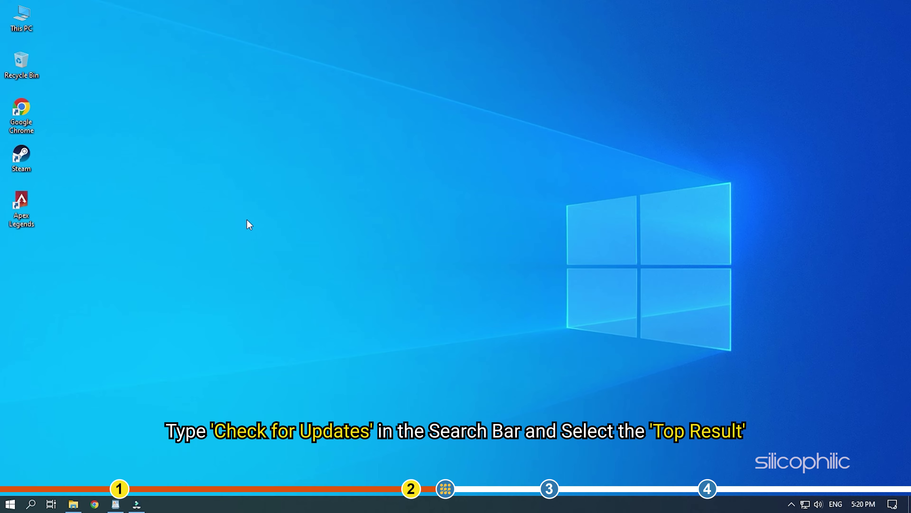
Step: Search 'check for updates', run a Windows Update check, then close Settings
click(32, 504)
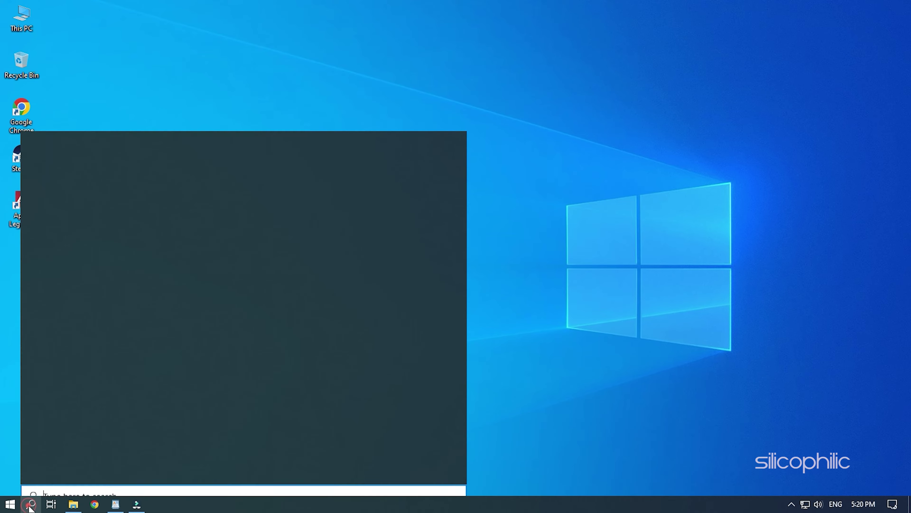
text(check)
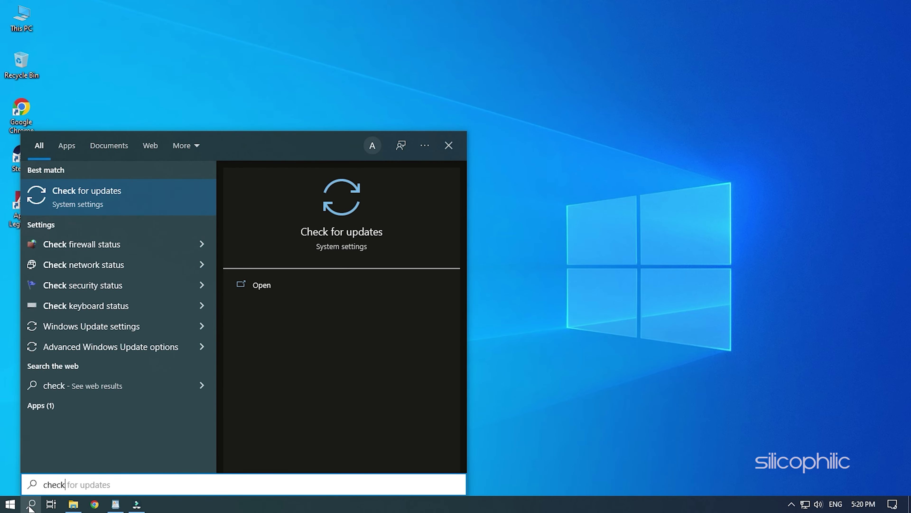
text( for updates)
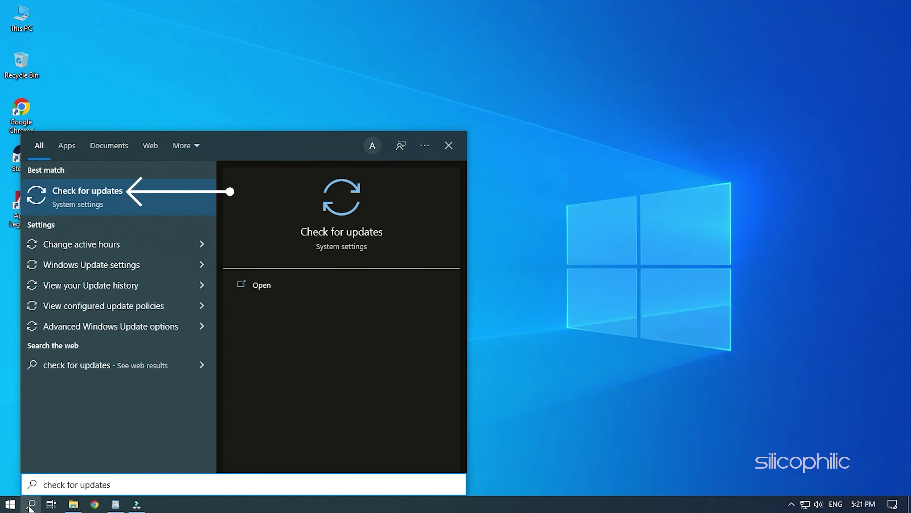
click(127, 194)
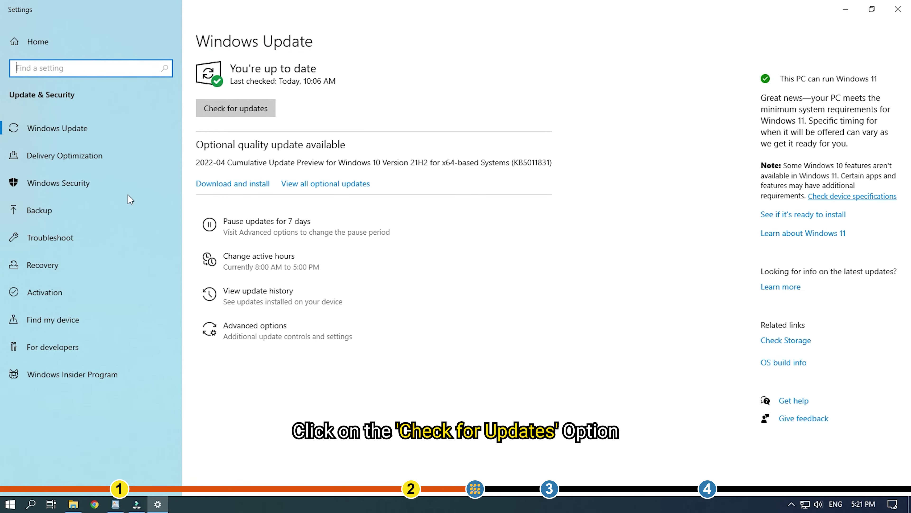
click(271, 112)
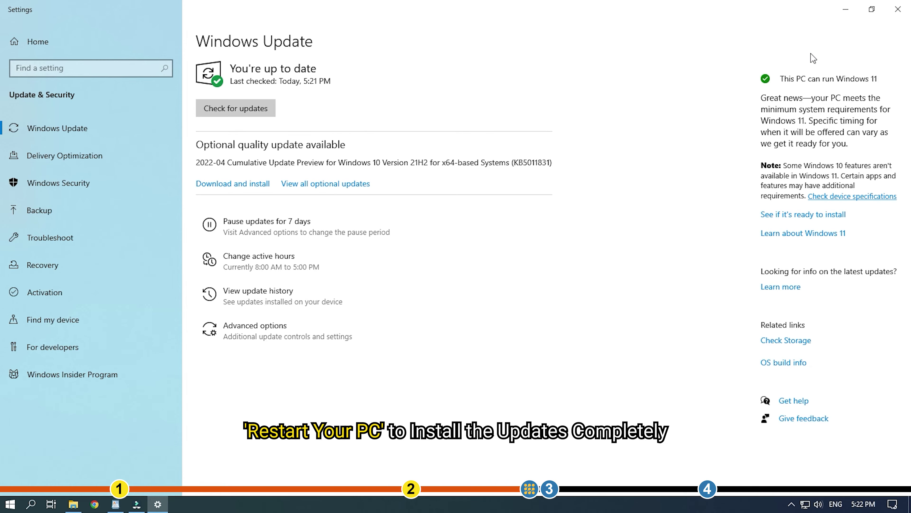
click(897, 10)
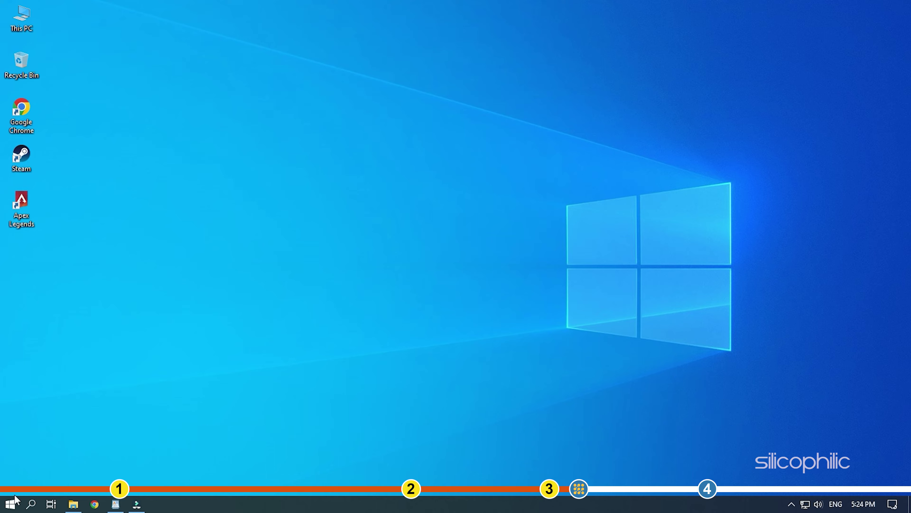
Step: Open Device Manager from the Start button's context menu and collapse Network adapters
right_click(19, 505)
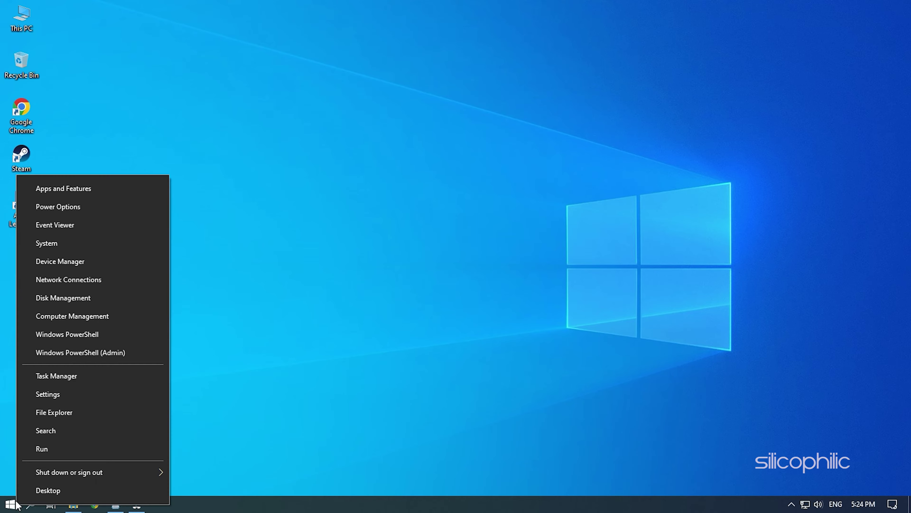
click(89, 261)
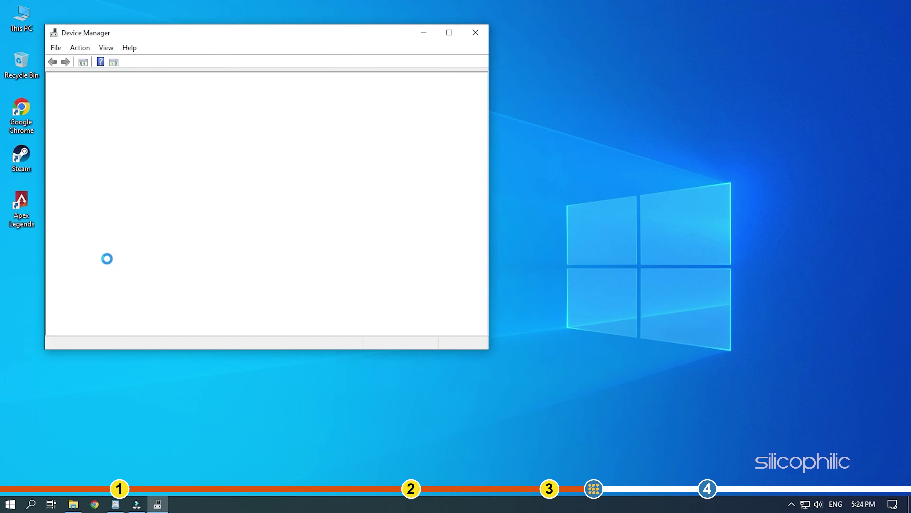
drag(281, 44, 456, 48)
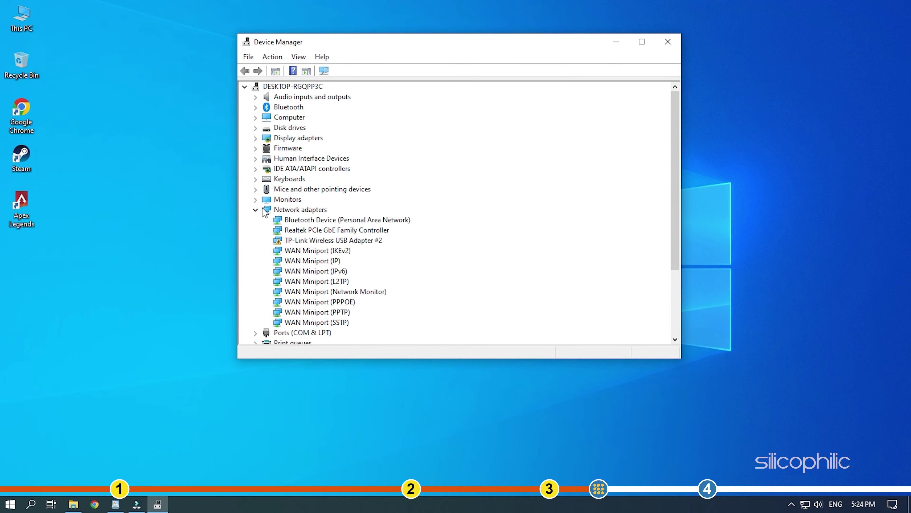
click(254, 210)
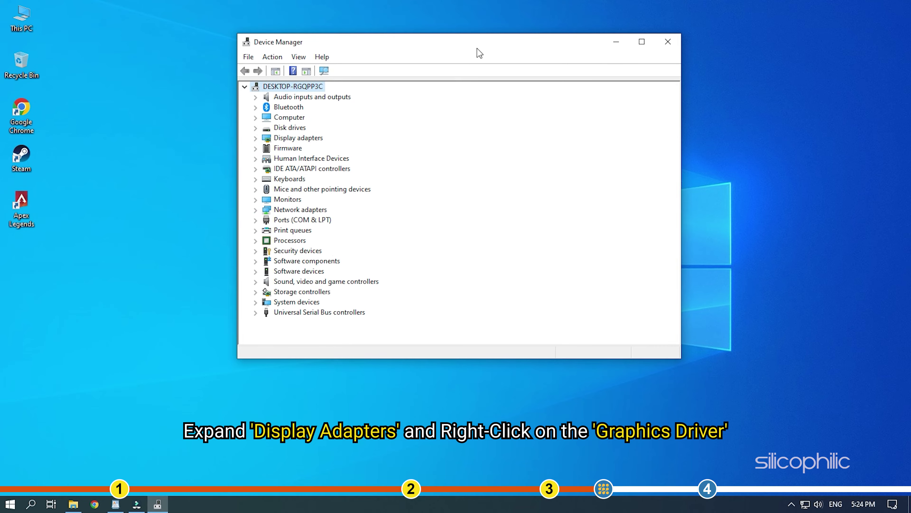
drag(477, 48, 484, 45)
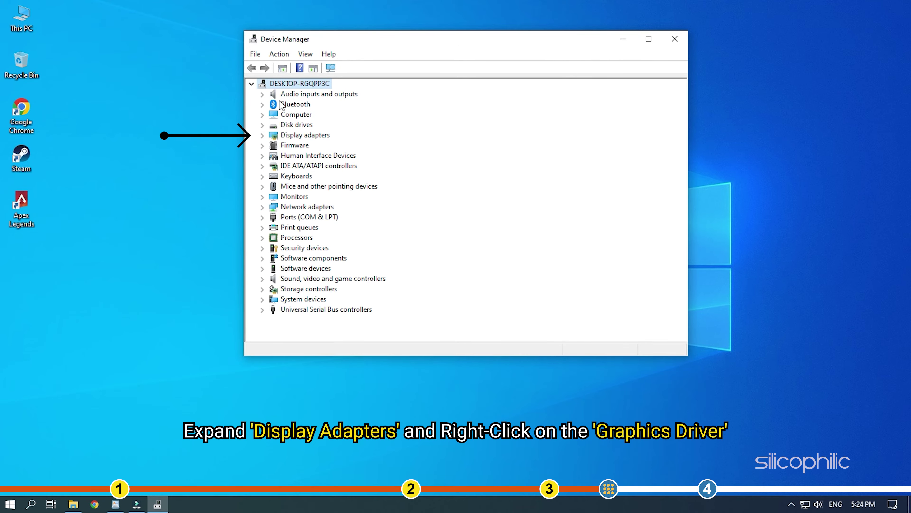
Step: Auto-update the AMD Radeon(TM) RX Vega 11 Graphics driver, find it current, and close Device Manager
click(262, 137)
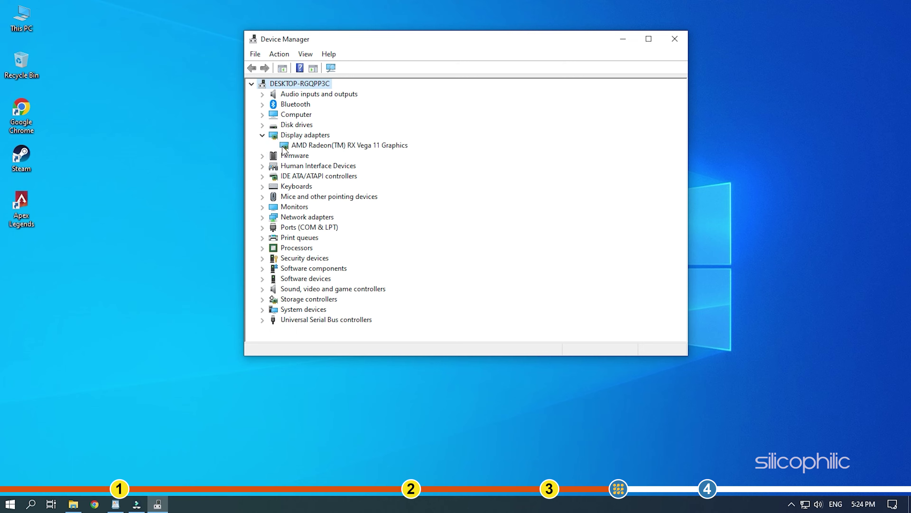
click(306, 147)
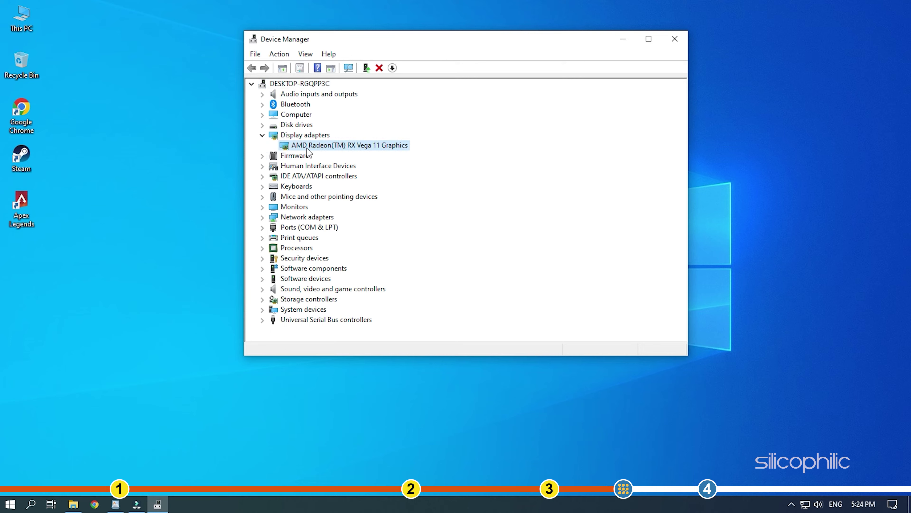
right_click(307, 148)
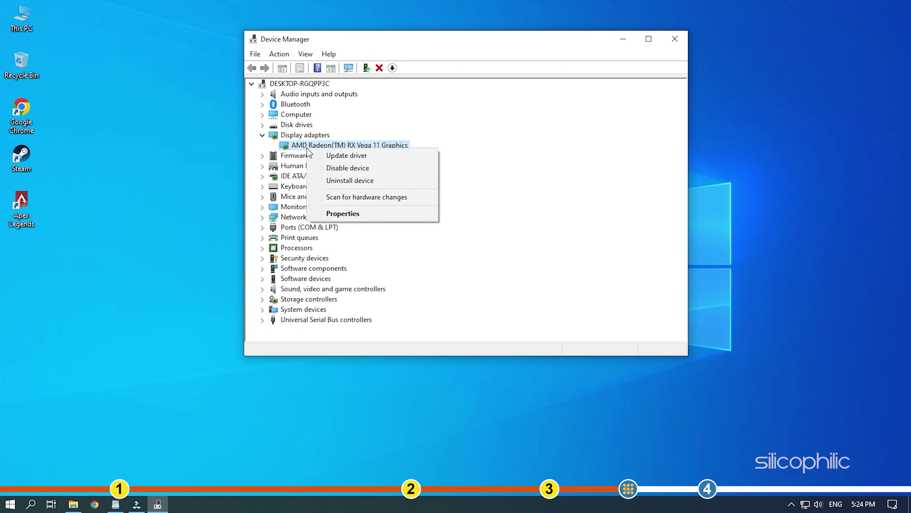
click(369, 156)
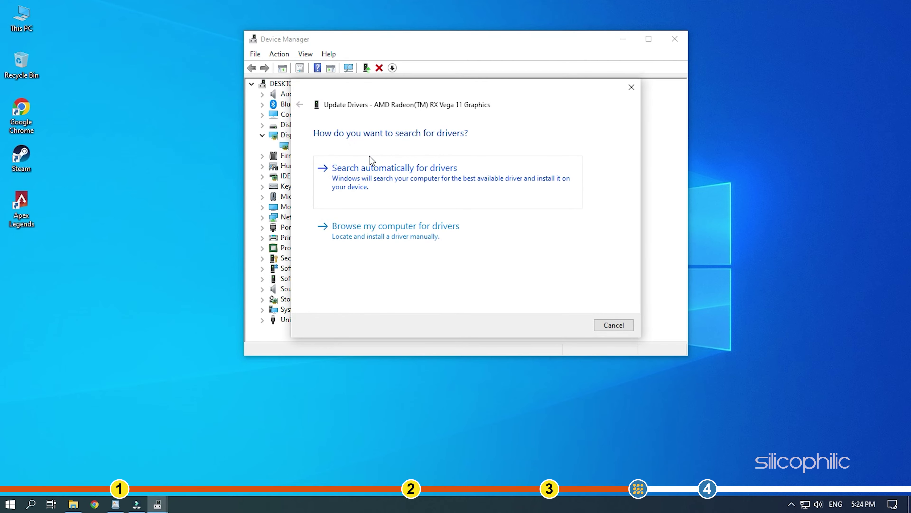
click(464, 170)
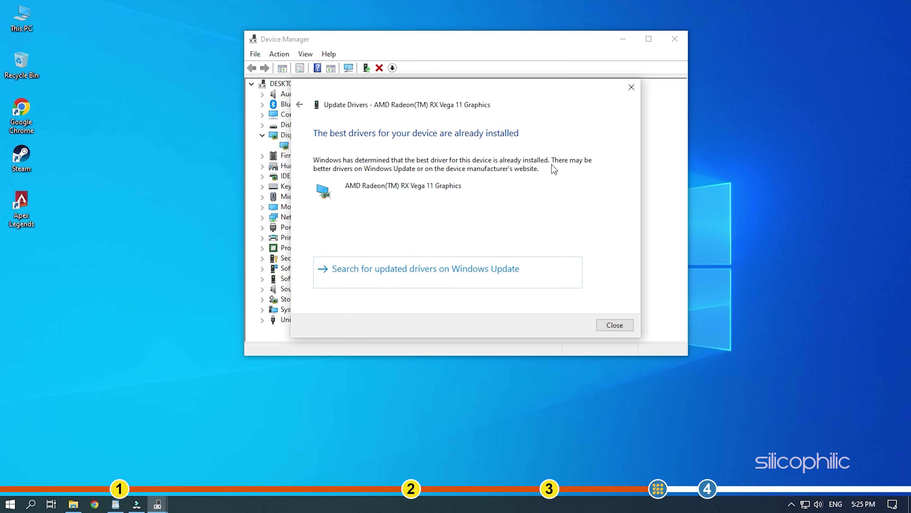
click(614, 325)
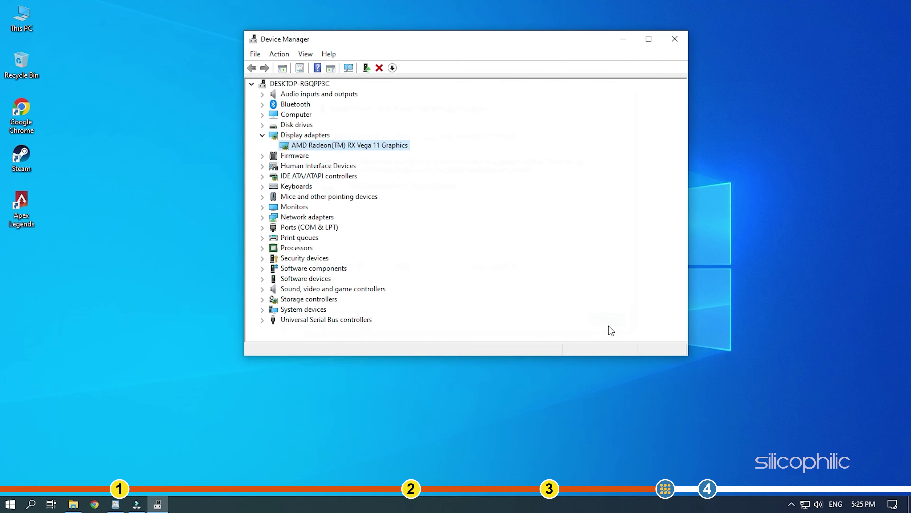
click(682, 42)
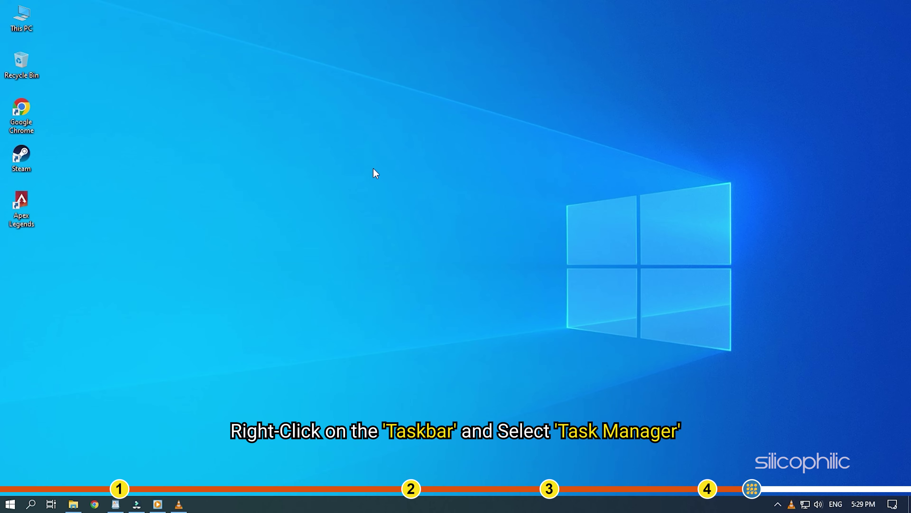
Step: Open Task Manager from the taskbar and end the VLC media player task
right_click(331, 503)
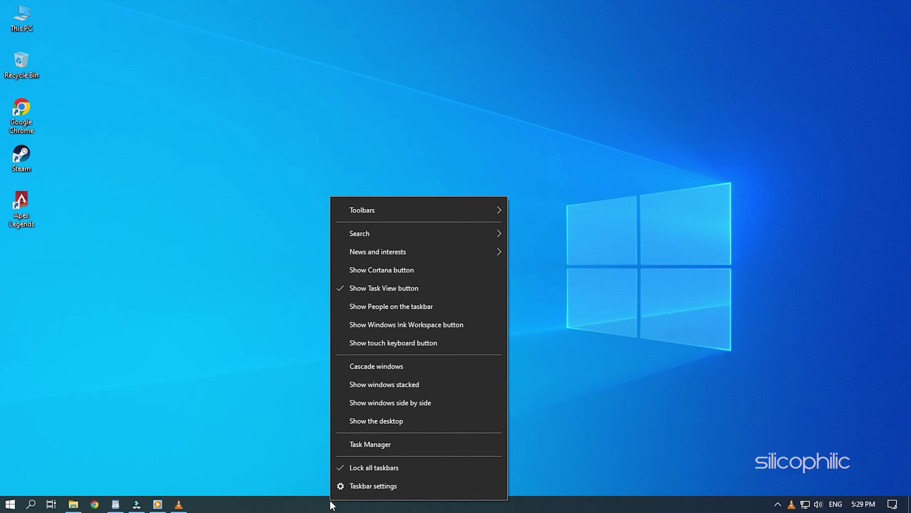
click(399, 445)
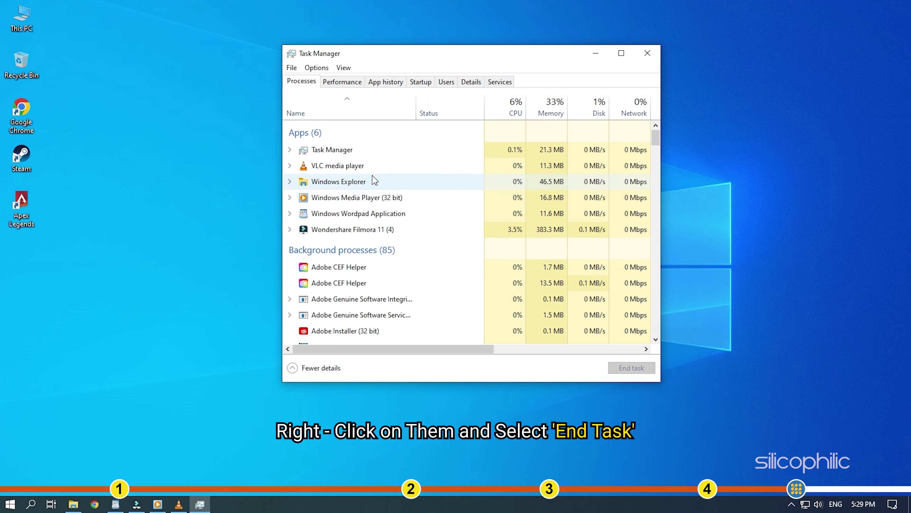
click(364, 168)
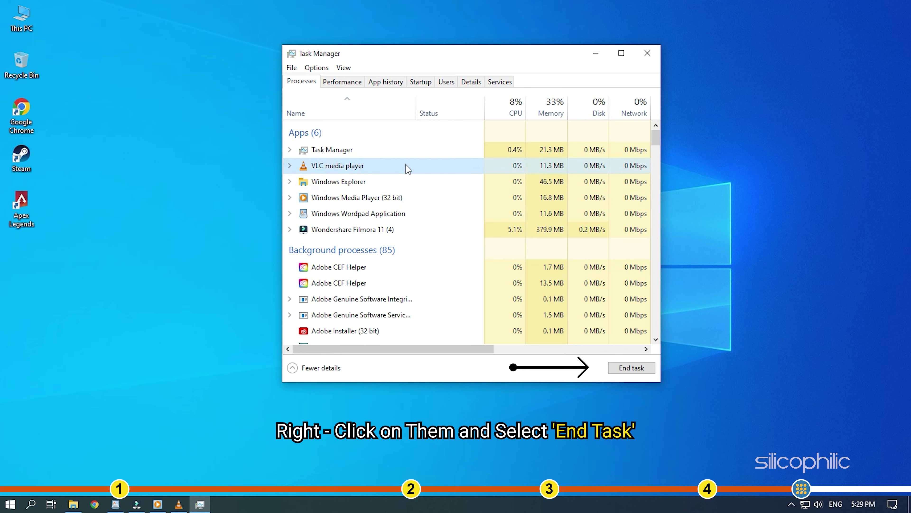
click(638, 372)
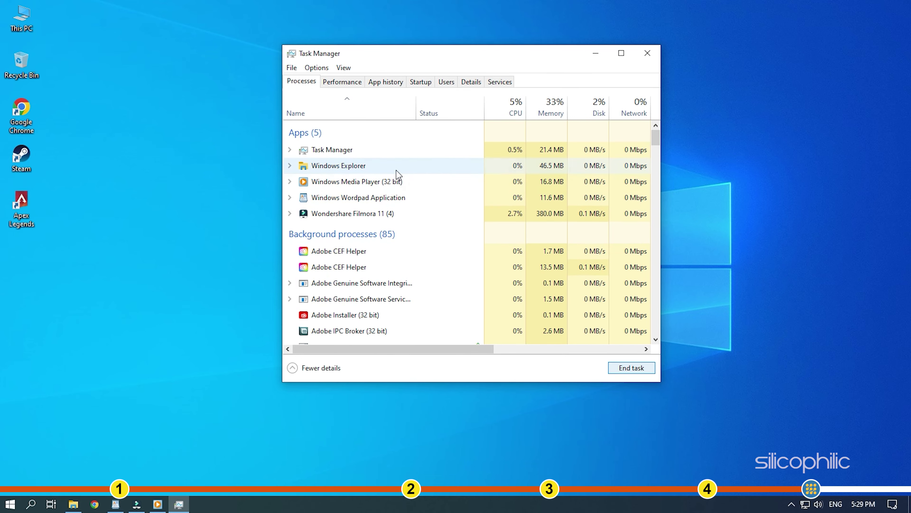
Step: End Windows Media Player (32 bit), close Task Manager, and launch Apex Legends
click(396, 182)
click(646, 367)
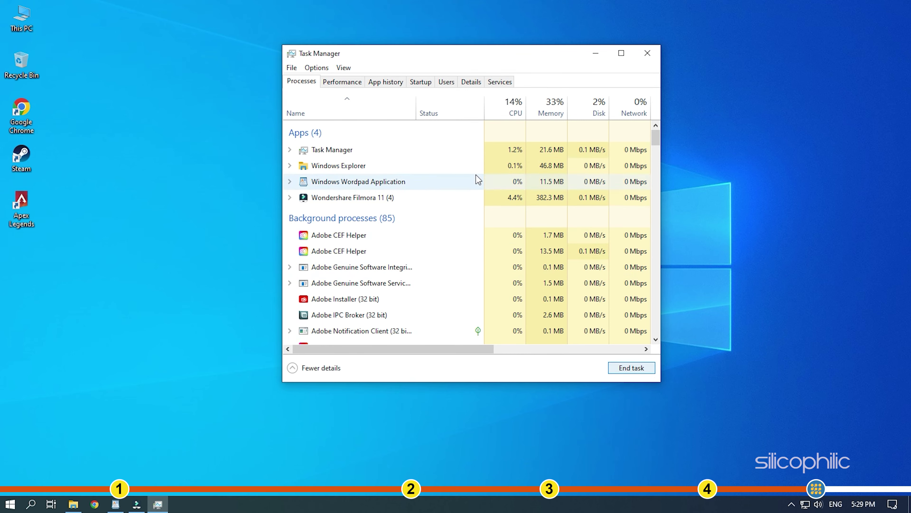
click(649, 54)
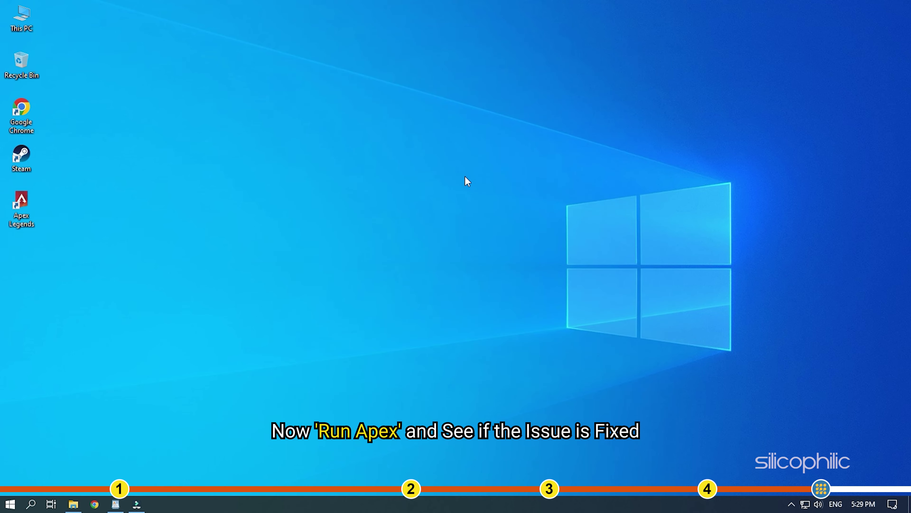
double_click(30, 206)
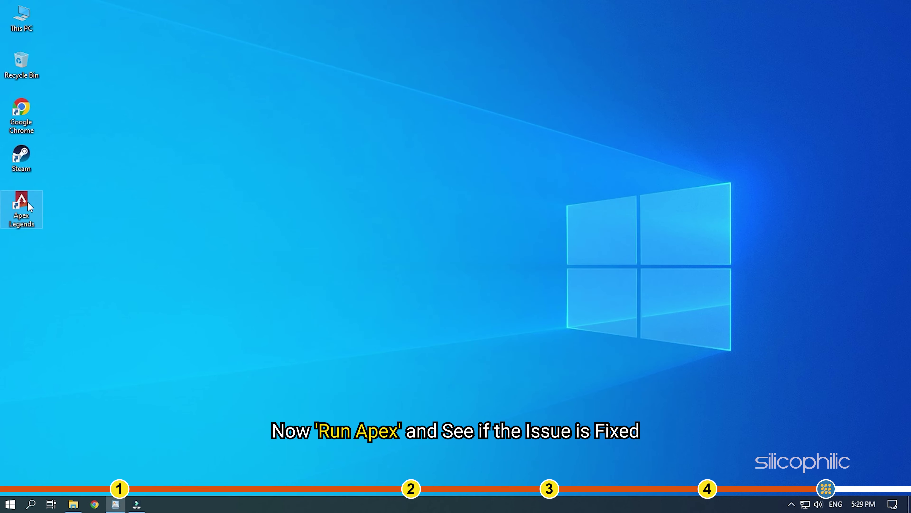